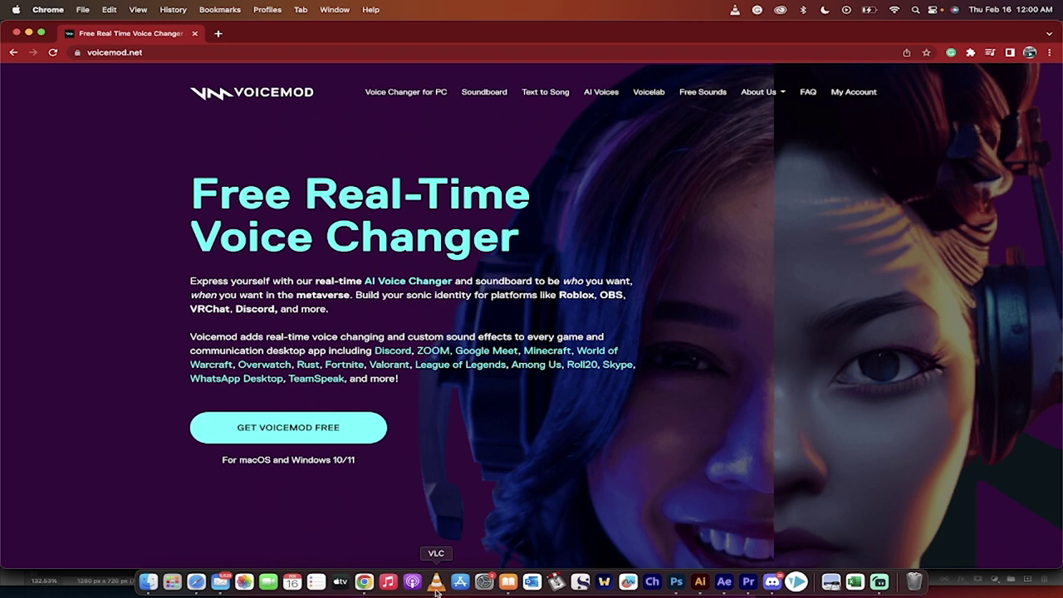
- Switch to VLC to view the sample Stay With Me song video, and return to the Voicemod page in Chrome
{"action": "left_click", "coordinate": [436, 583]}
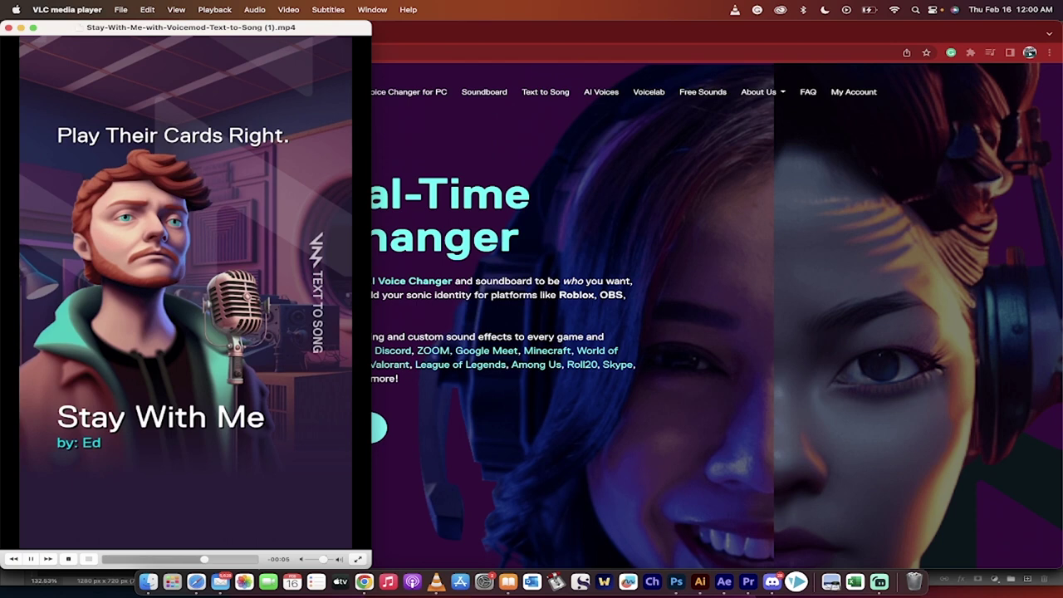
{"action": "left_click", "coordinate": [490, 254]}
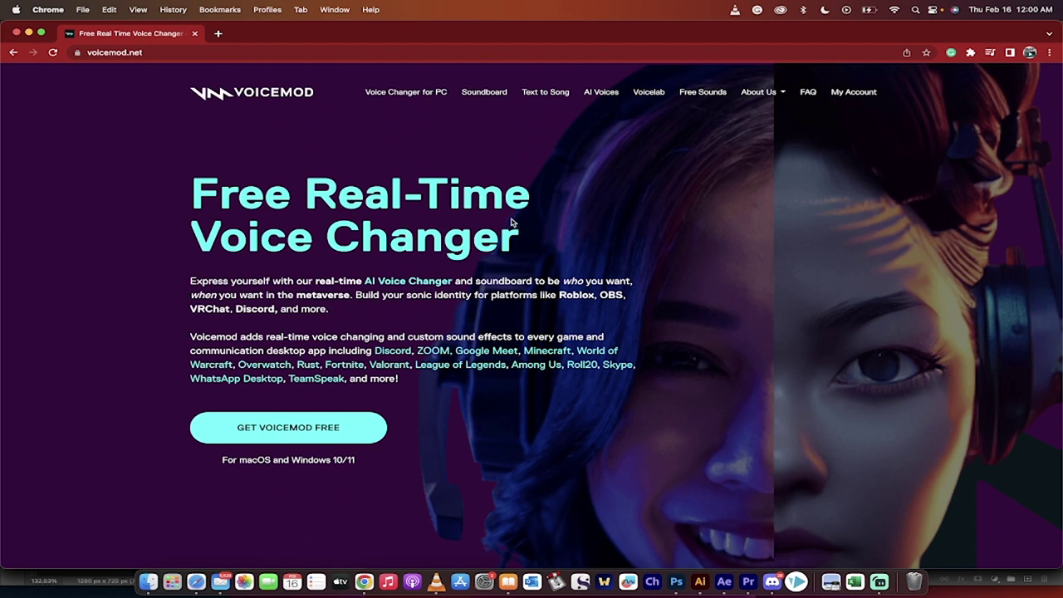
- Open the Text to Song page of the Voicemod website
{"action": "left_click", "coordinate": [145, 57]}
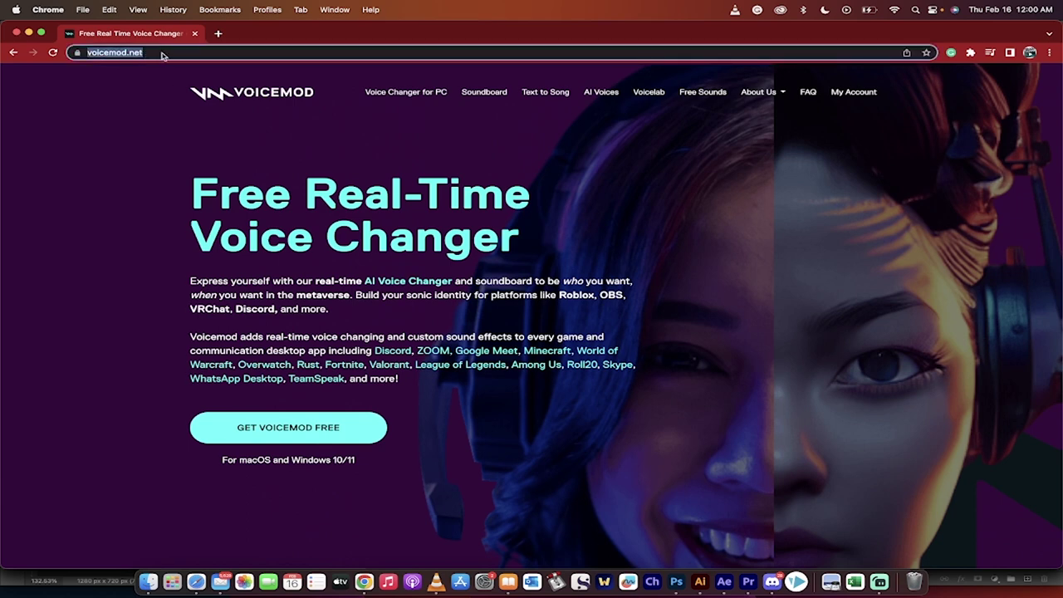
{"action": "scroll", "coordinate": [371, 242], "scroll_direction": "down", "scroll_amount": 3}
{"action": "left_click", "coordinate": [537, 96]}
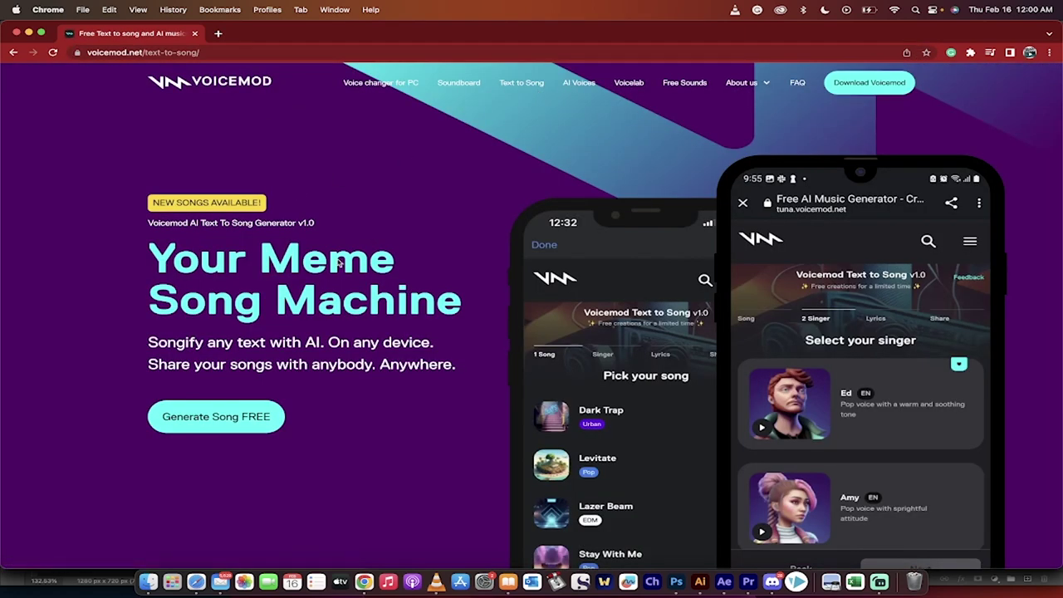
- Look over the Text to Song introduction and launch the free song generator
{"action": "scroll", "coordinate": [358, 339], "scroll_direction": "down", "scroll_amount": 1}
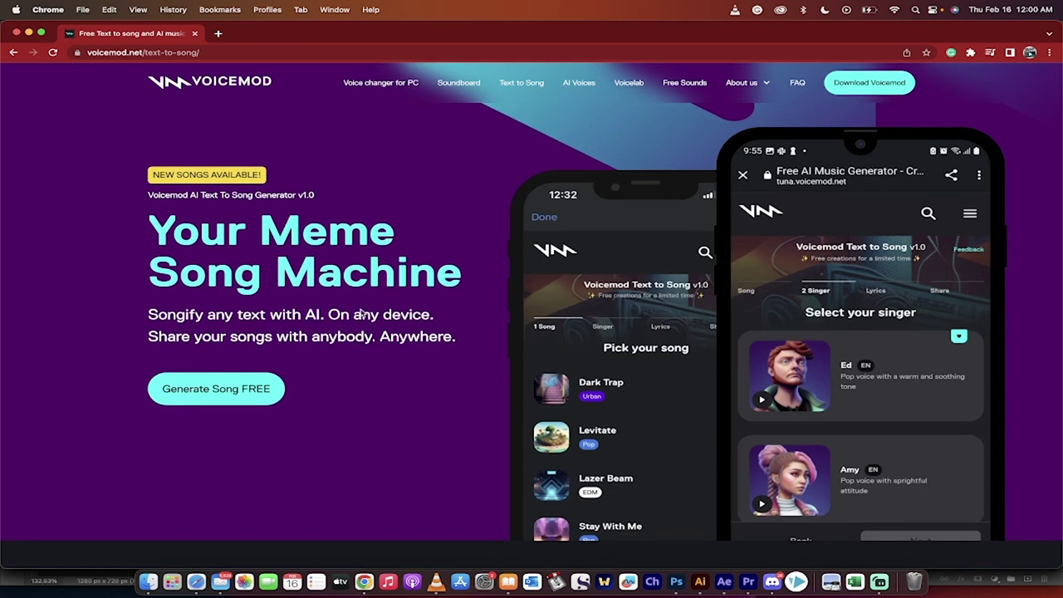
{"action": "scroll", "coordinate": [362, 313], "scroll_direction": "down", "scroll_amount": 1}
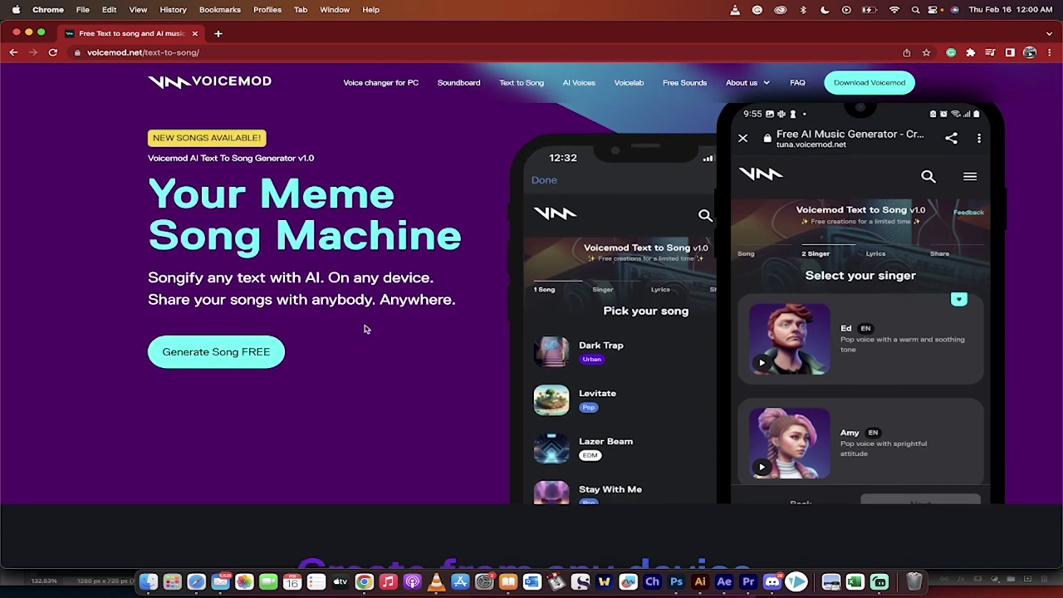
{"action": "scroll", "coordinate": [365, 329], "scroll_direction": "up", "scroll_amount": 2}
{"action": "left_click", "coordinate": [215, 416]}
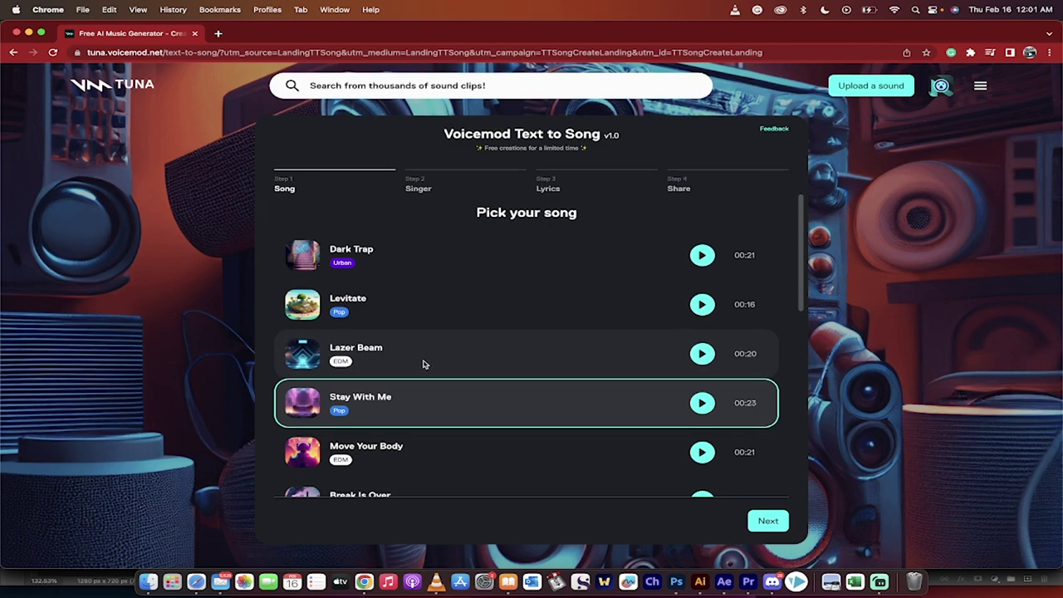
- Browse the available songs and preview Dark Trap and Levitate
{"action": "scroll", "coordinate": [424, 357], "scroll_direction": "down", "scroll_amount": 5}
{"action": "scroll", "coordinate": [423, 355], "scroll_direction": "down", "scroll_amount": 5}
{"action": "scroll", "coordinate": [424, 354], "scroll_direction": "up", "scroll_amount": 10}
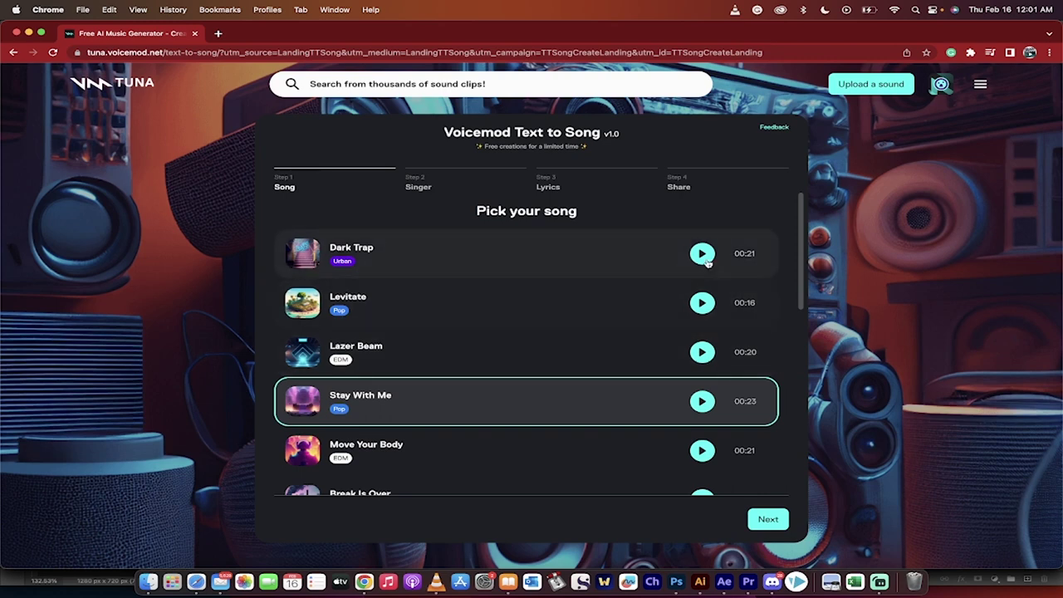
{"action": "left_click", "coordinate": [702, 254]}
{"action": "left_click", "coordinate": [703, 254]}
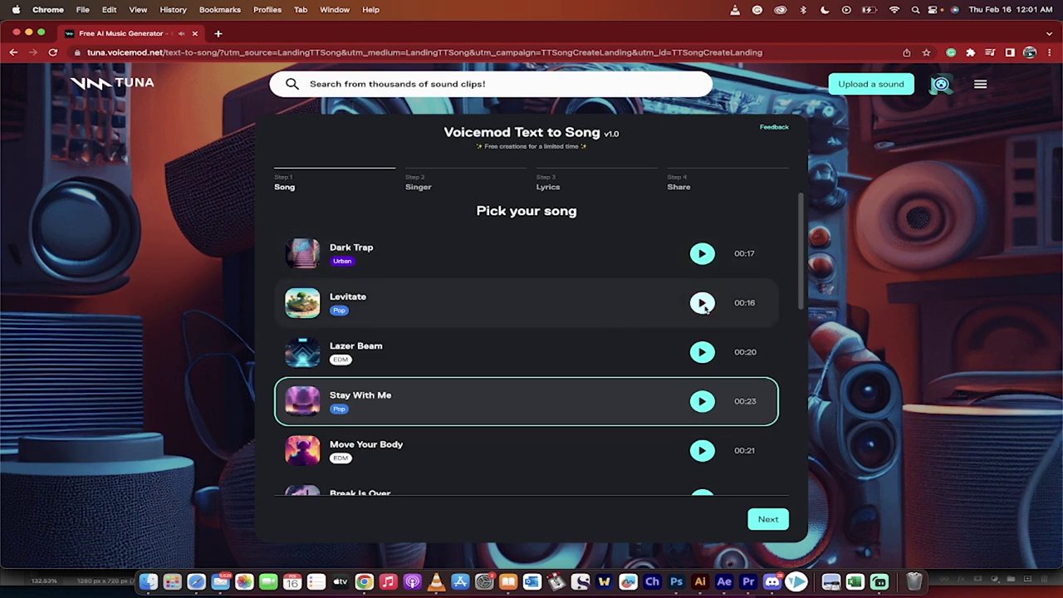
{"action": "left_click", "coordinate": [703, 304]}
{"action": "left_click", "coordinate": [703, 304]}
- Preview the Stay With Me song and continue with it to the singer selection
{"action": "scroll", "coordinate": [605, 371], "scroll_direction": "down", "scroll_amount": 3}
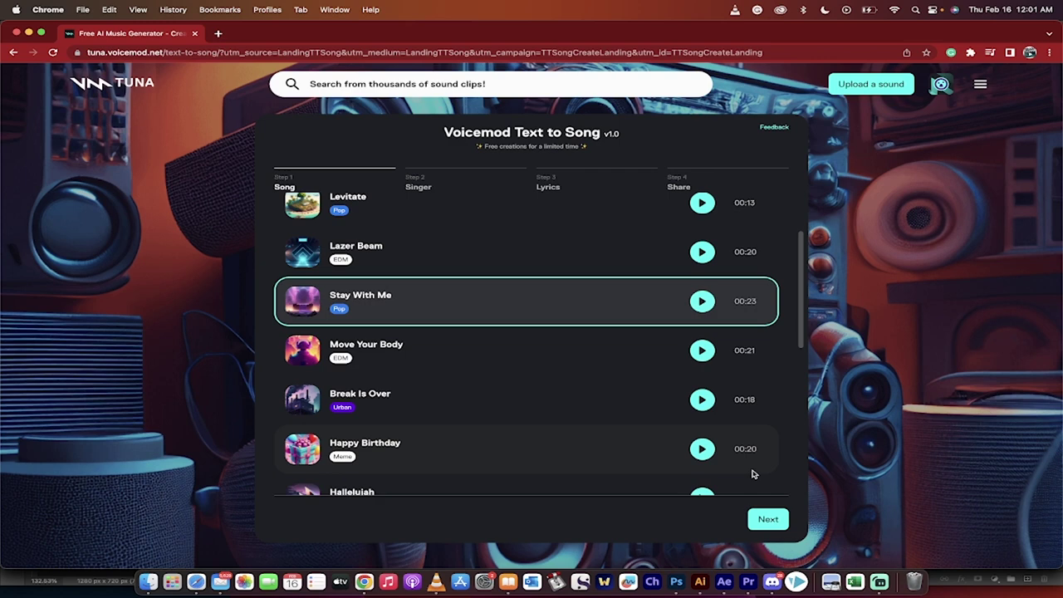
{"action": "left_click", "coordinate": [704, 307]}
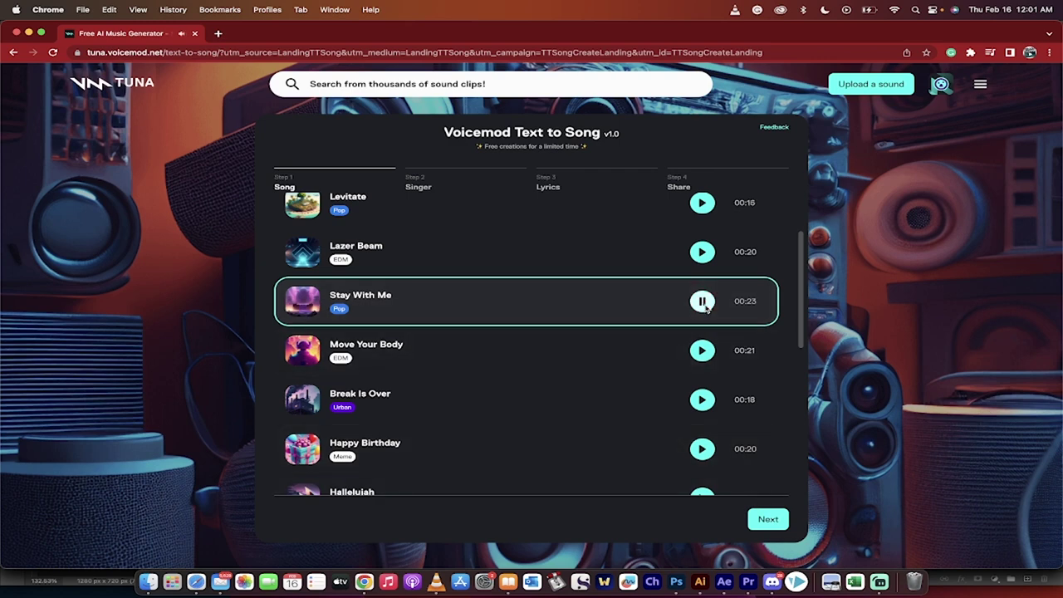
{"action": "left_click", "coordinate": [767, 523]}
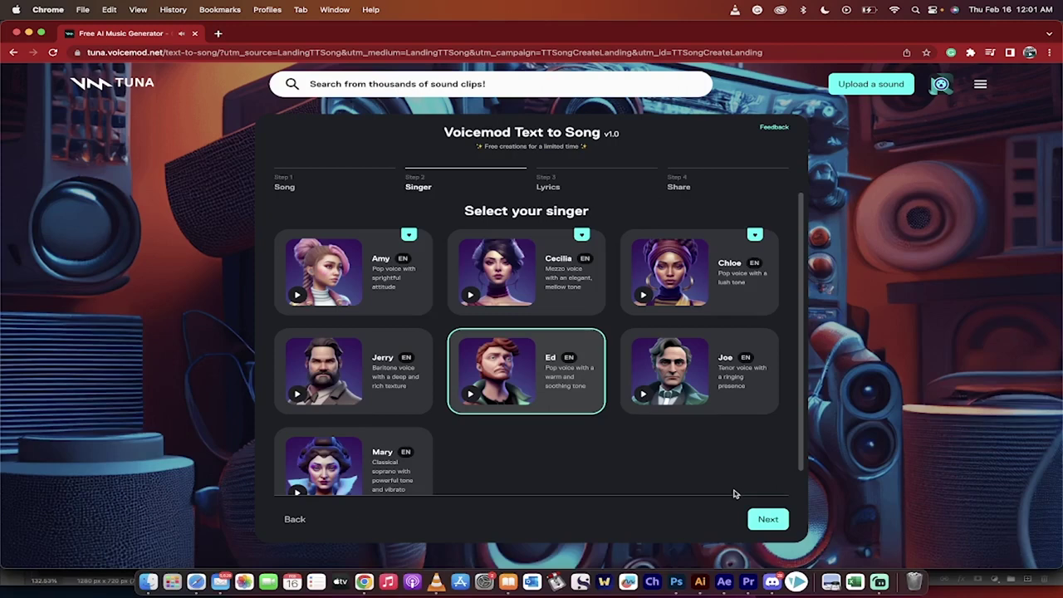
- Test the voices of Amy, Jerry and Joe, and continue to the lyrics with Ed as the singer
{"action": "scroll", "coordinate": [539, 459], "scroll_direction": "down", "scroll_amount": 1}
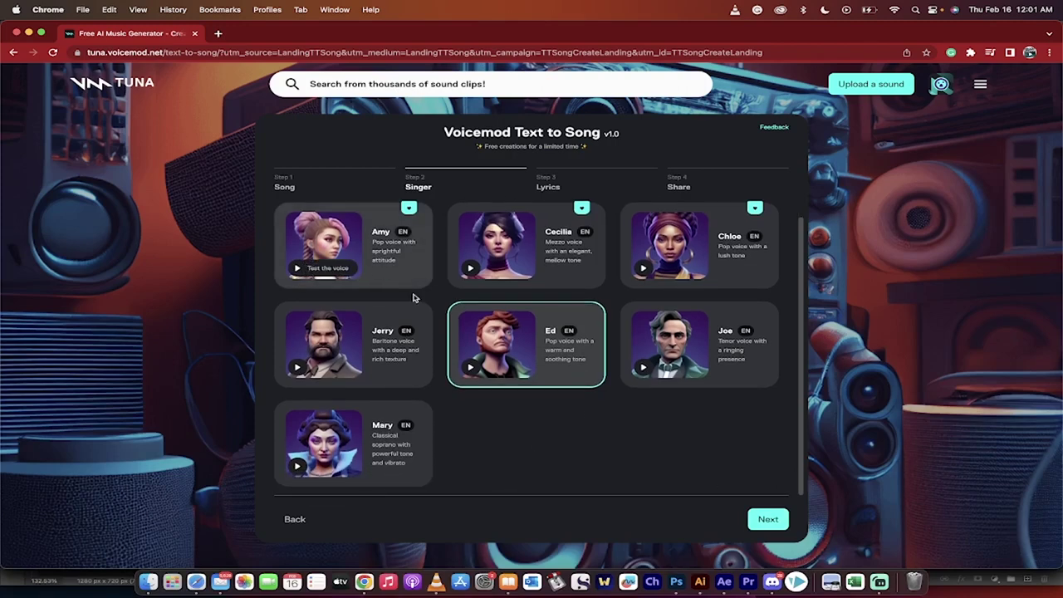
{"action": "left_click", "coordinate": [297, 276]}
{"action": "left_click", "coordinate": [297, 368]}
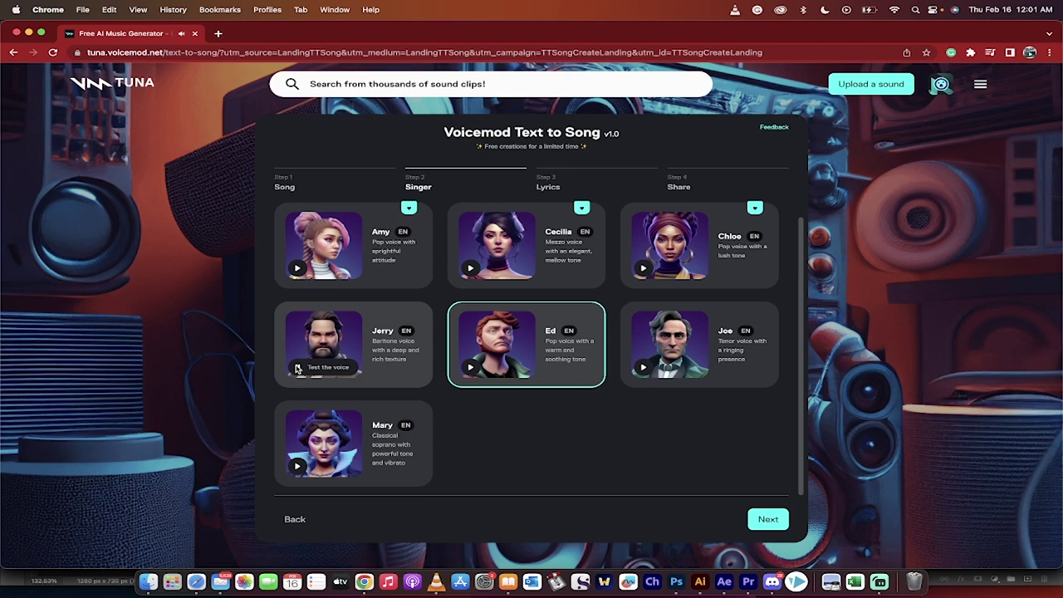
{"action": "left_click", "coordinate": [642, 370]}
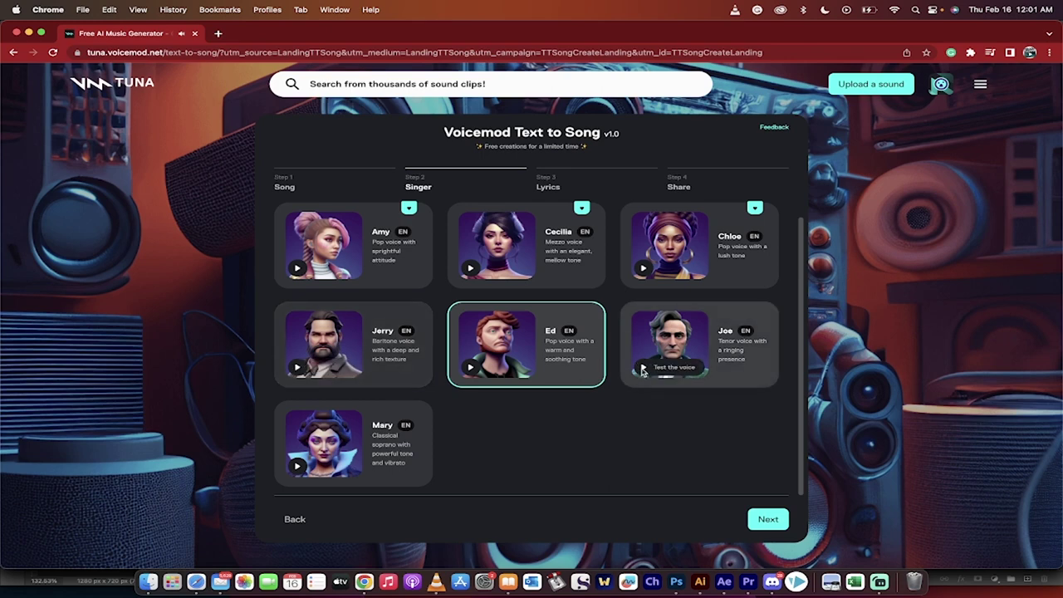
{"action": "left_click", "coordinate": [772, 525]}
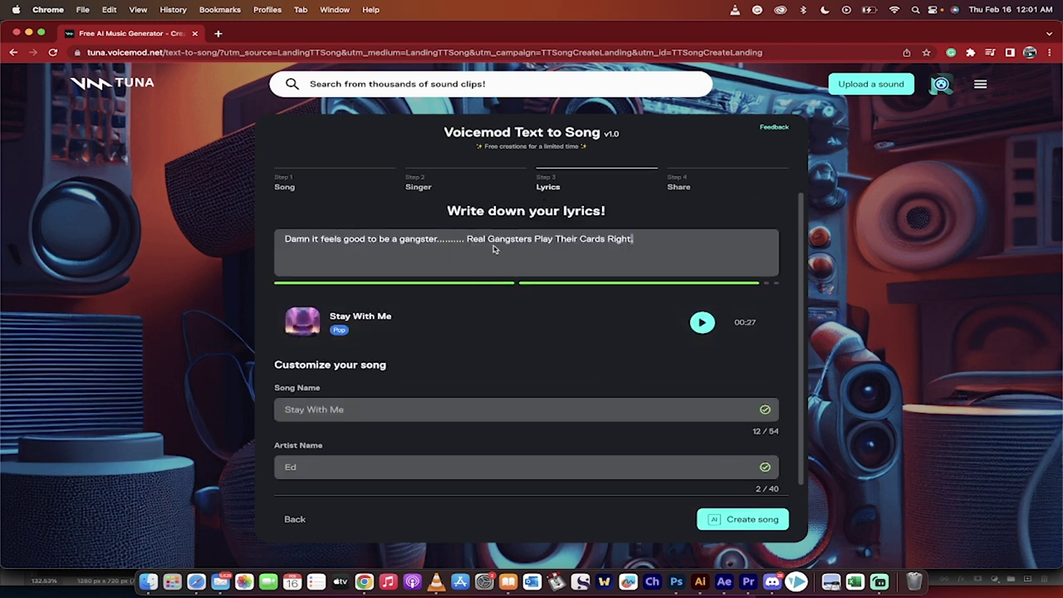
- Replace the lyrics with "Mary had a little lamb. Little Lamb. Little Lamb."
{"action": "key", "text": "super+a"}
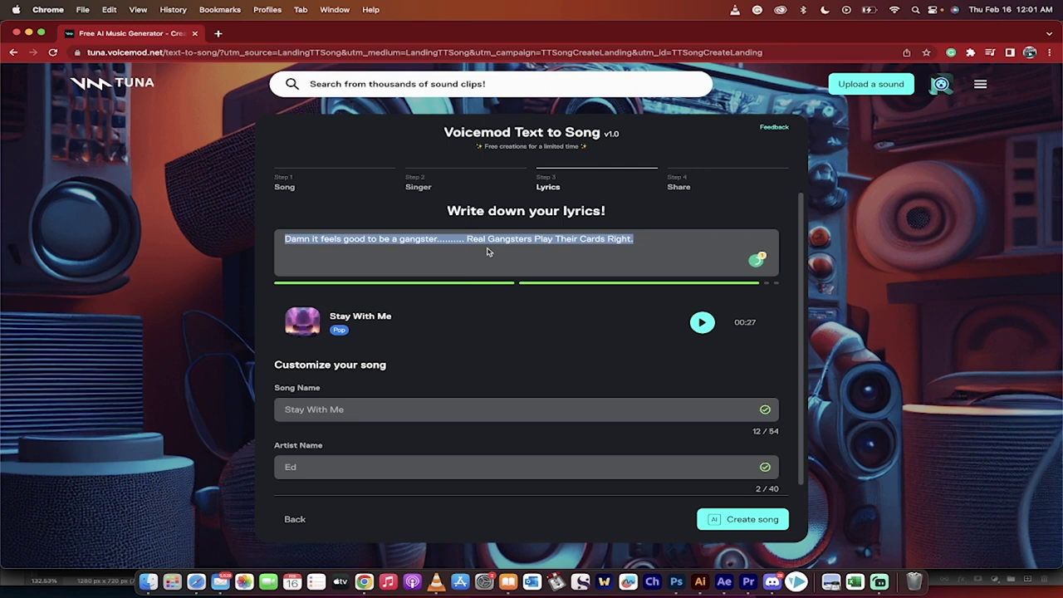
{"action": "key", "text": "BackSpace"}
{"action": "type", "text": "Mary ahd"}
{"action": "key", "text": "BackSpace"}
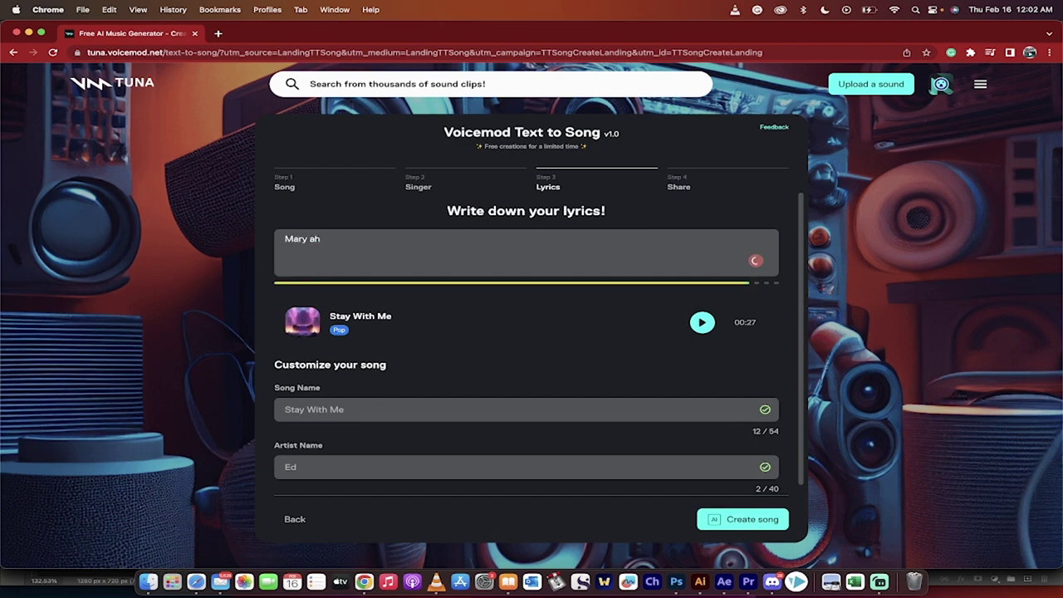
{"action": "key", "text": "BackSpace"}
{"action": "key", "text": "BackSpace"}
{"action": "type", "text": "had a little lamb.  Little Lamb. "}
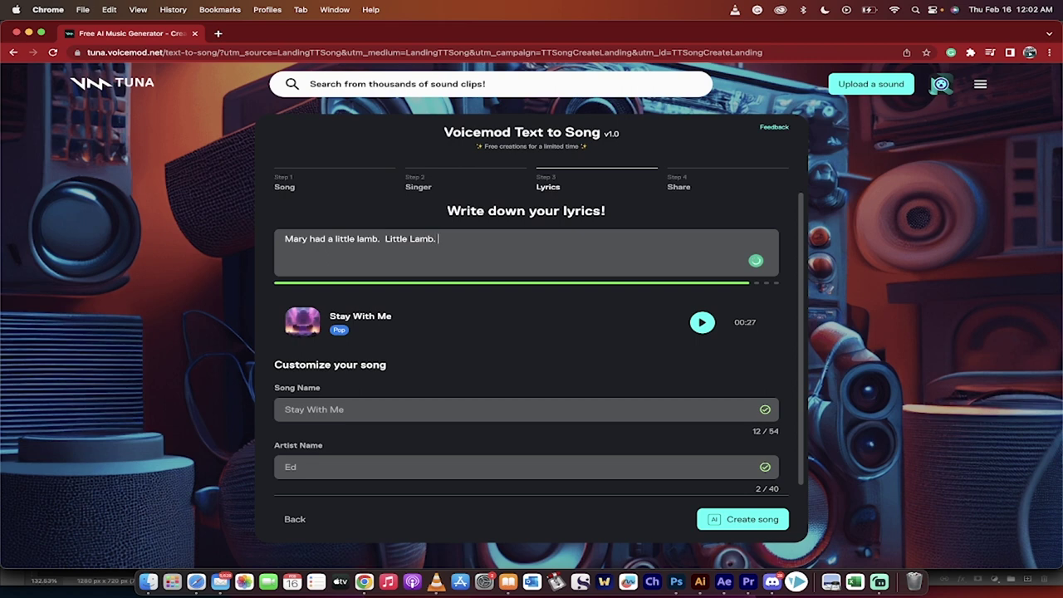
{"action": "type", "text": "Little Lamb."}
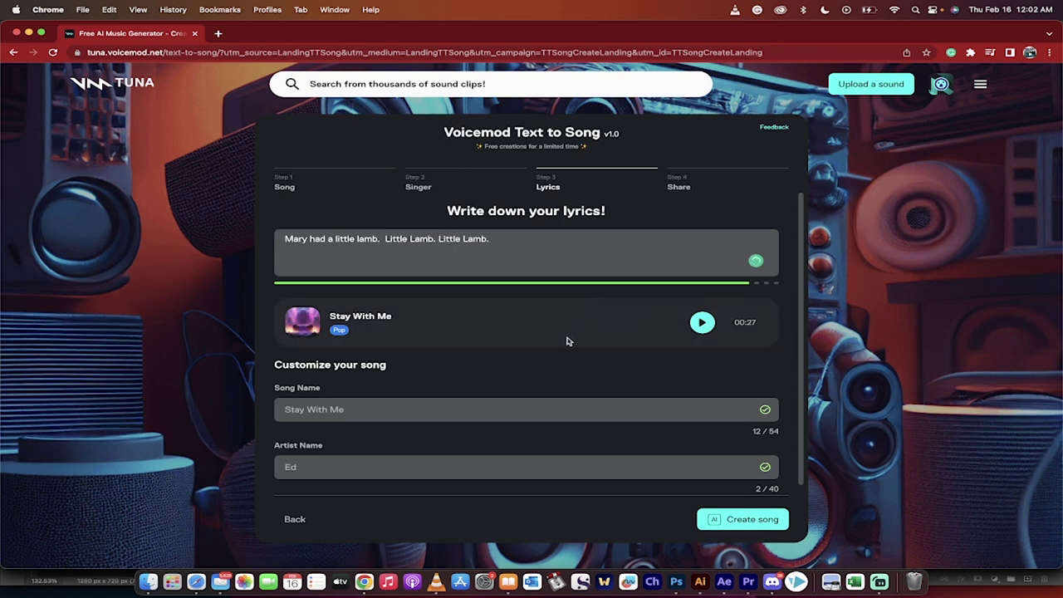
- Change the song name to "Mary had a" and create the song
{"action": "scroll", "coordinate": [567, 341], "scroll_direction": "down", "scroll_amount": 1}
{"action": "triple_click", "coordinate": [396, 405]}
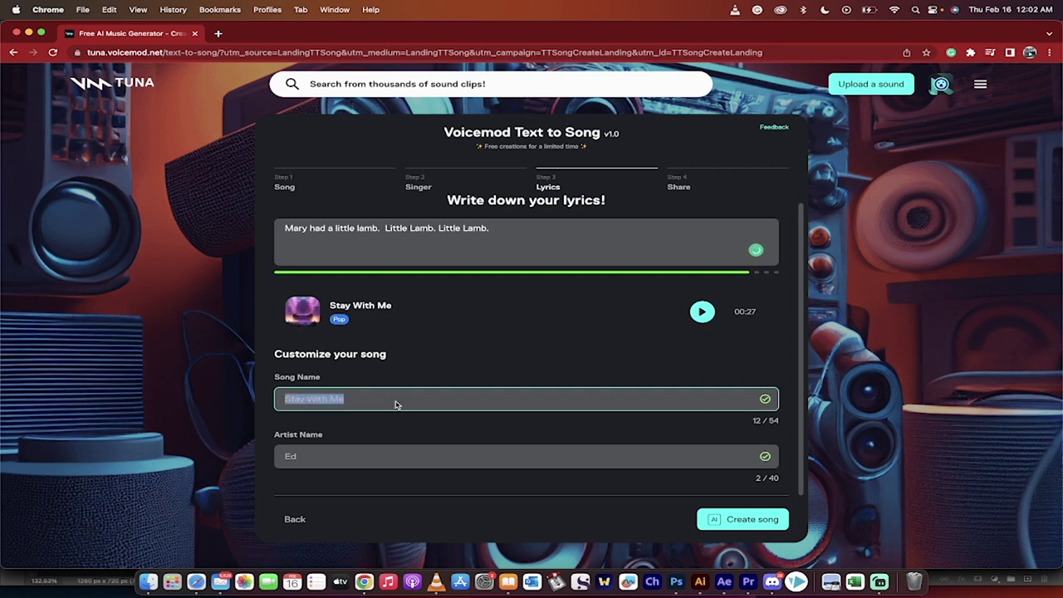
{"action": "type", "text": "Mary had a"}
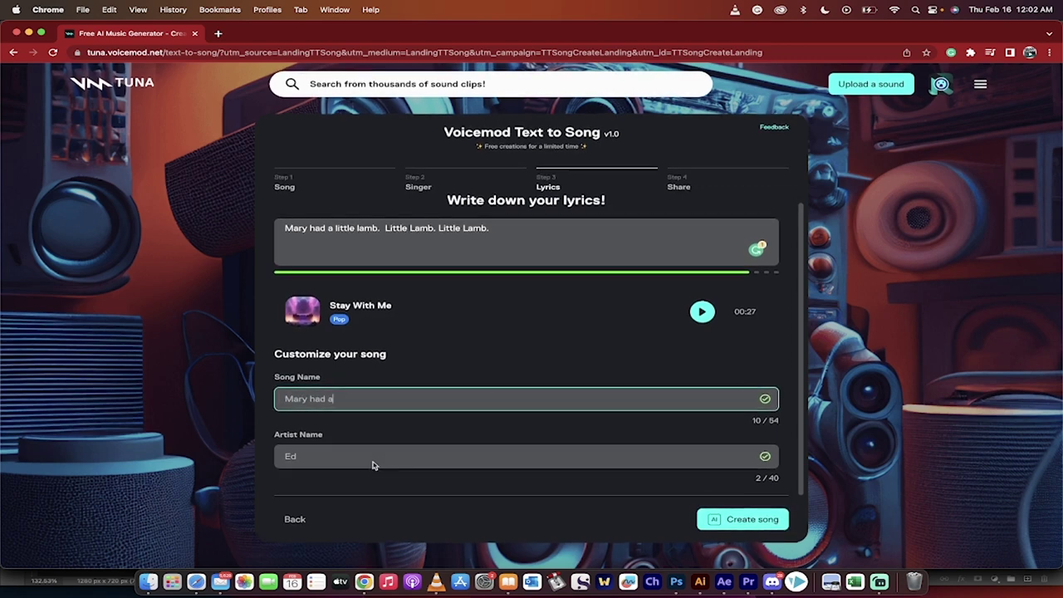
{"action": "left_click", "coordinate": [732, 521]}
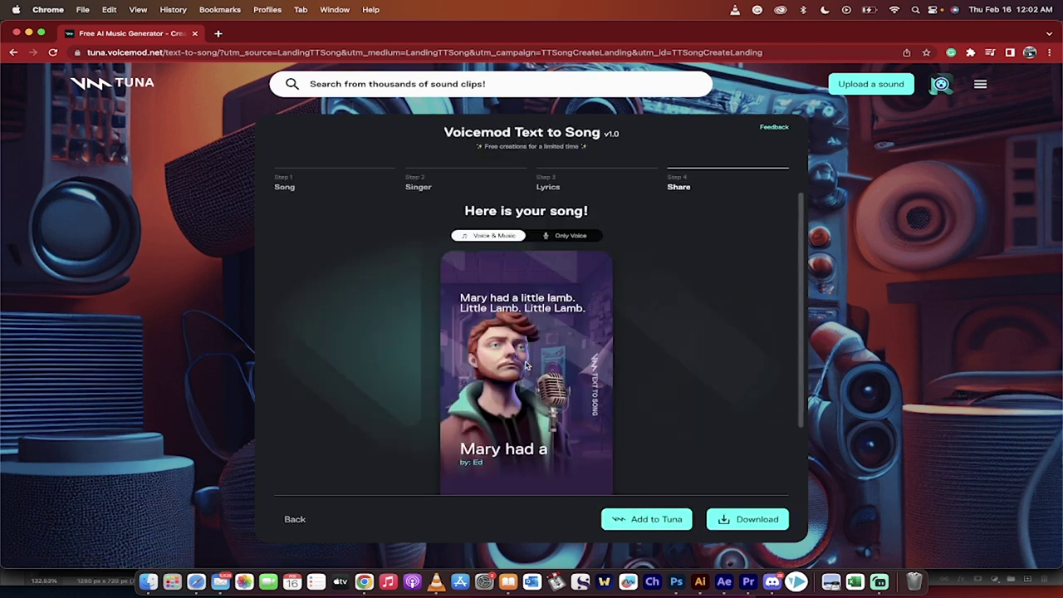
- Play the generated song's preview briefly and pause it
{"action": "scroll", "coordinate": [527, 366], "scroll_direction": "down", "scroll_amount": 2}
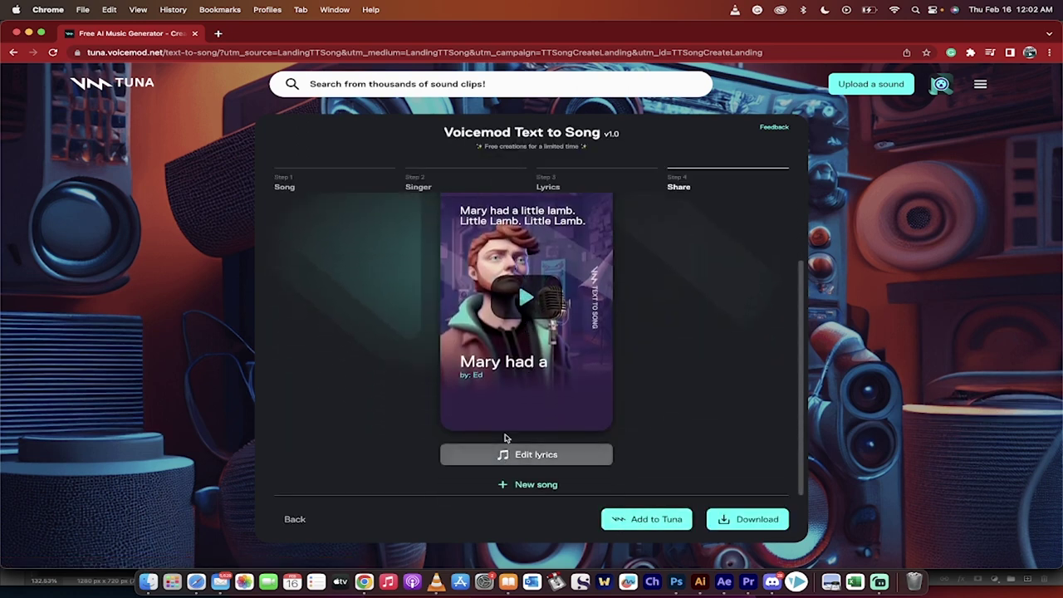
{"action": "left_click", "coordinate": [525, 303]}
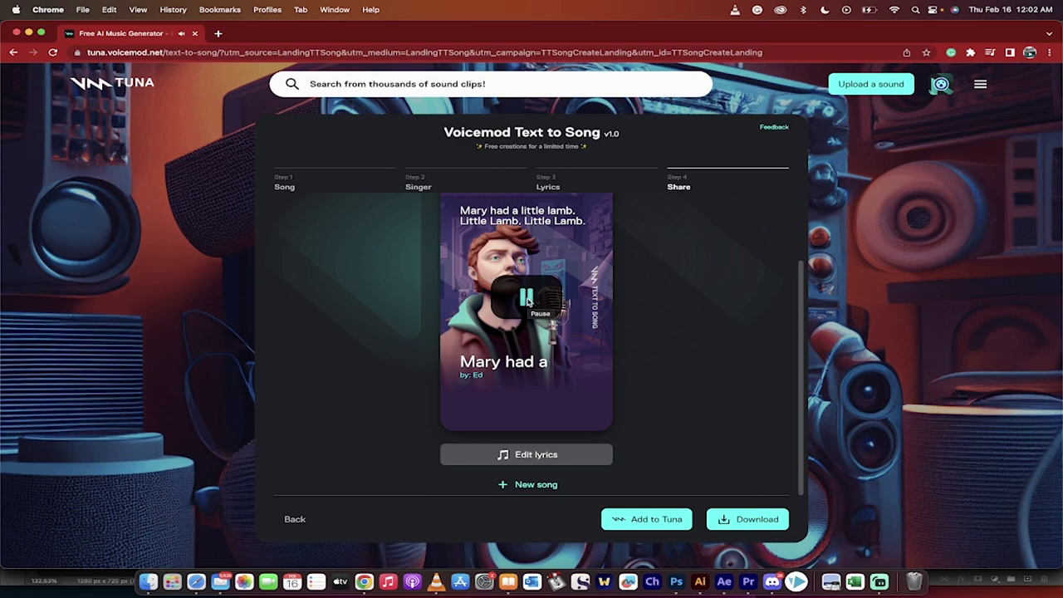
{"action": "left_click", "coordinate": [526, 299]}
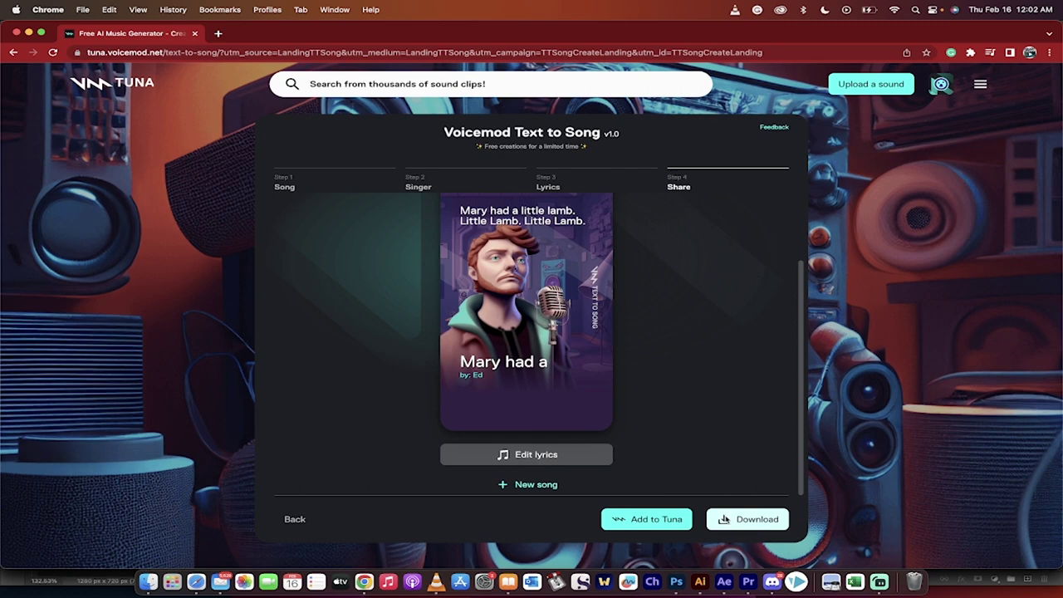
- Download the song as a video, play the downloaded MP4 in VLC, and return to the song page in Chrome
{"action": "left_click", "coordinate": [724, 520]}
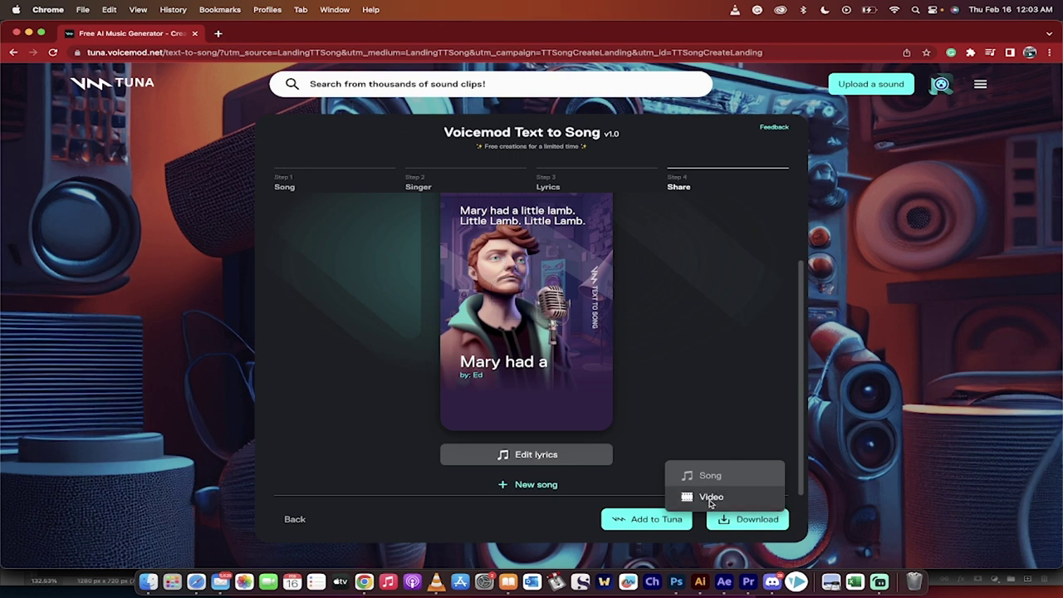
{"action": "left_click", "coordinate": [711, 497]}
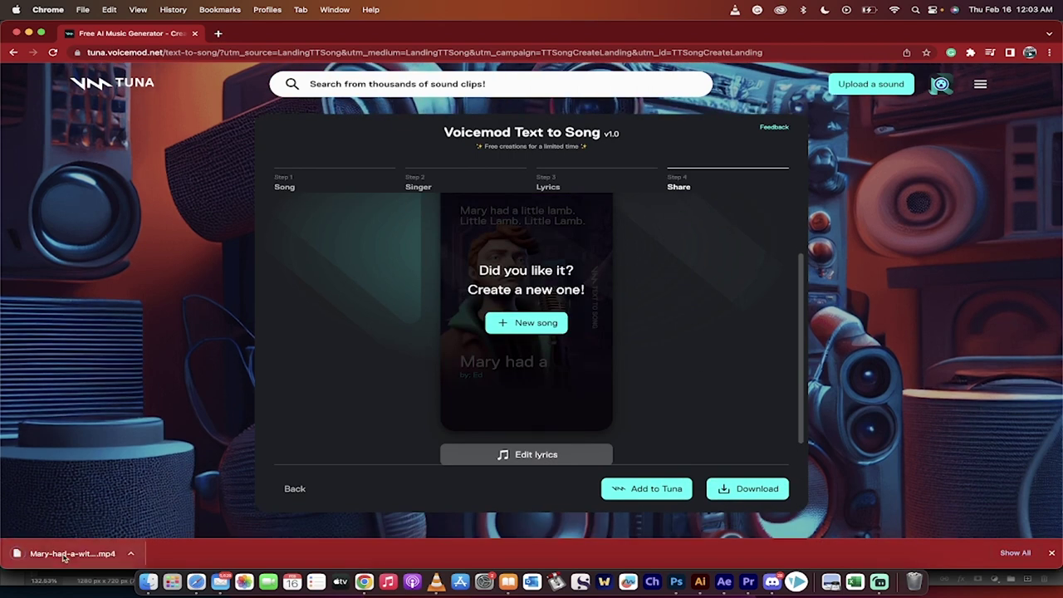
{"action": "left_click", "coordinate": [66, 554]}
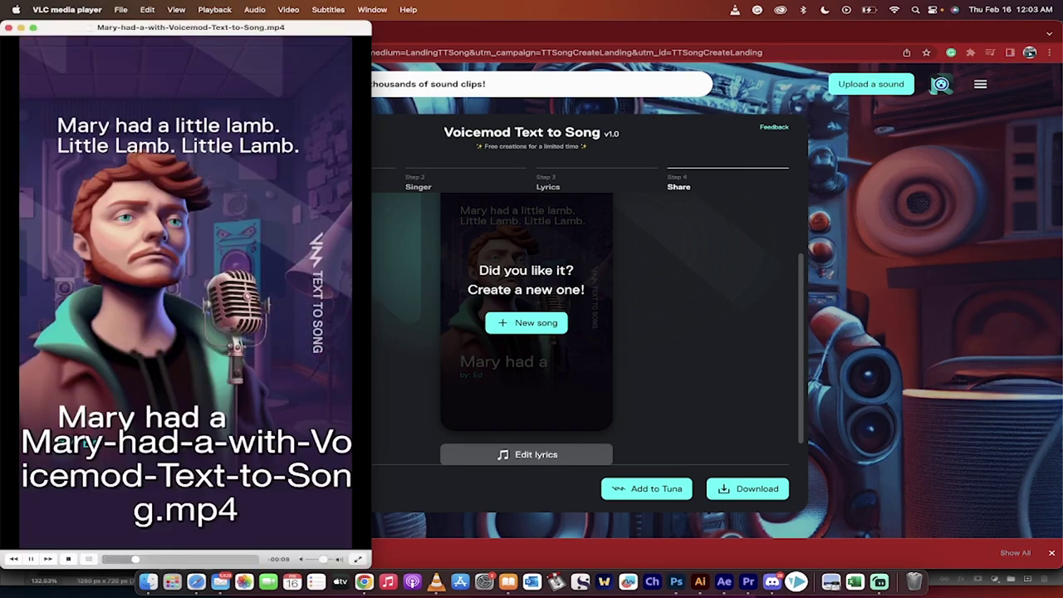
{"action": "left_click", "coordinate": [720, 362]}
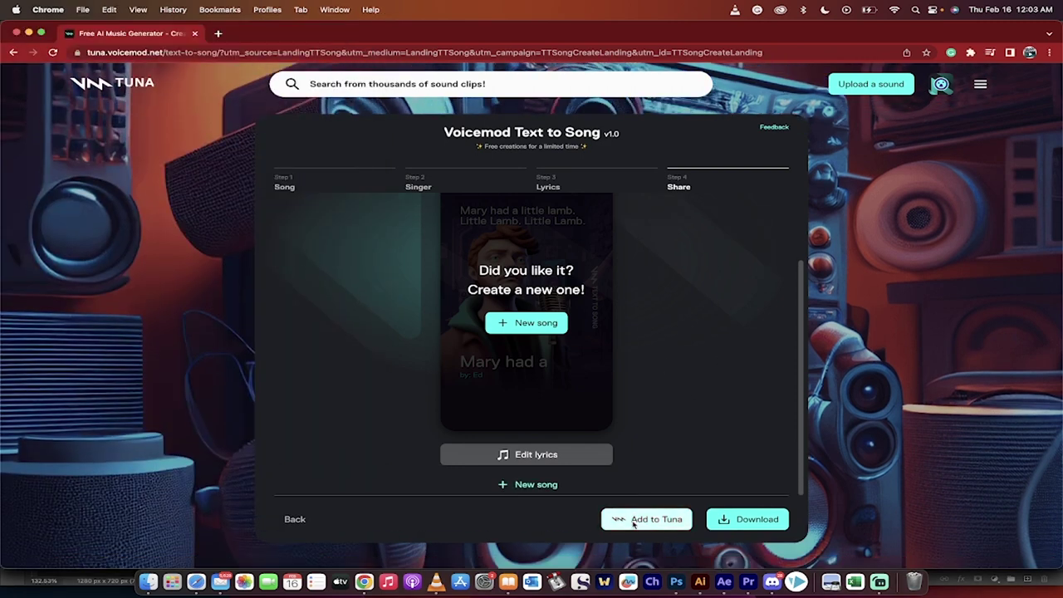